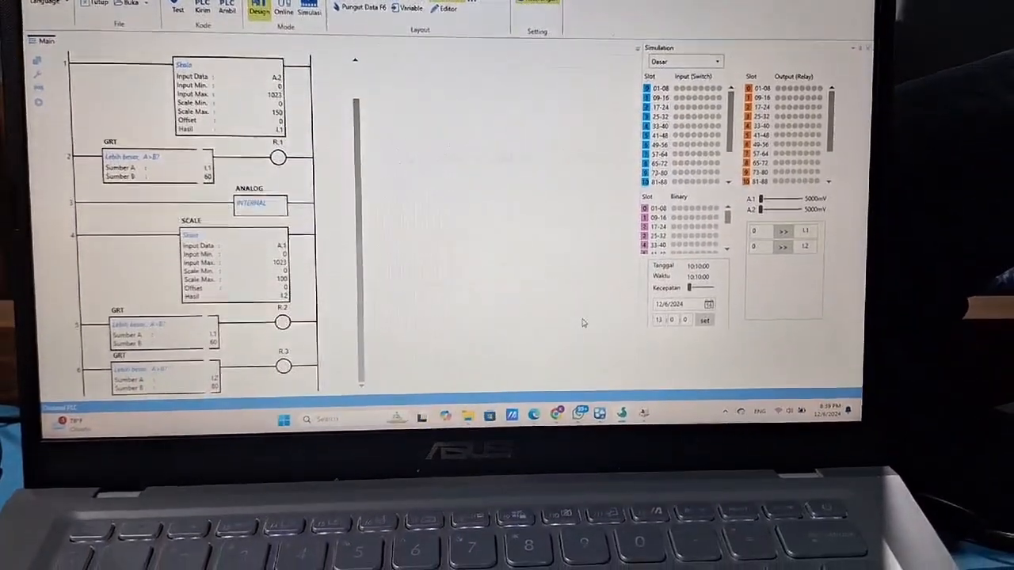
Step: Switch to Haiwell Cloud Scada to view the temperature and level simulation display, and return to Outseal Studio
{"action": "mouse_move", "coordinate": [599, 422]}
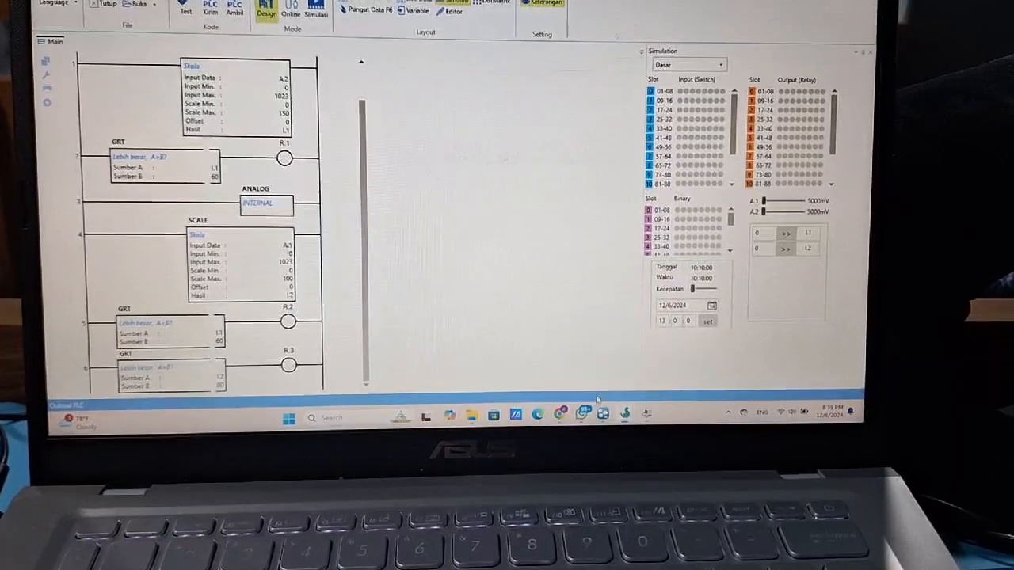
{"action": "left_click", "coordinate": [604, 410]}
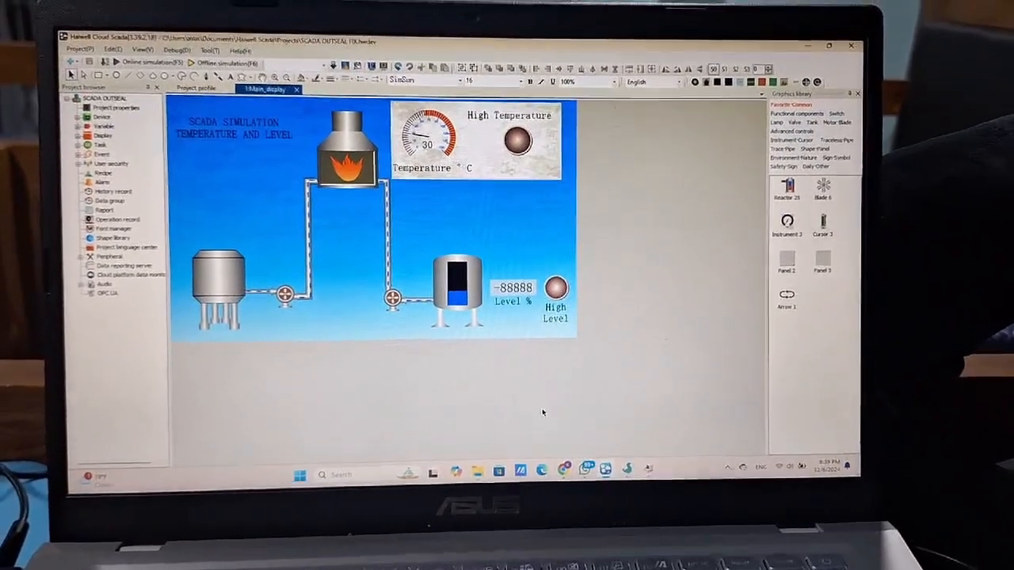
{"action": "mouse_move", "coordinate": [603, 471]}
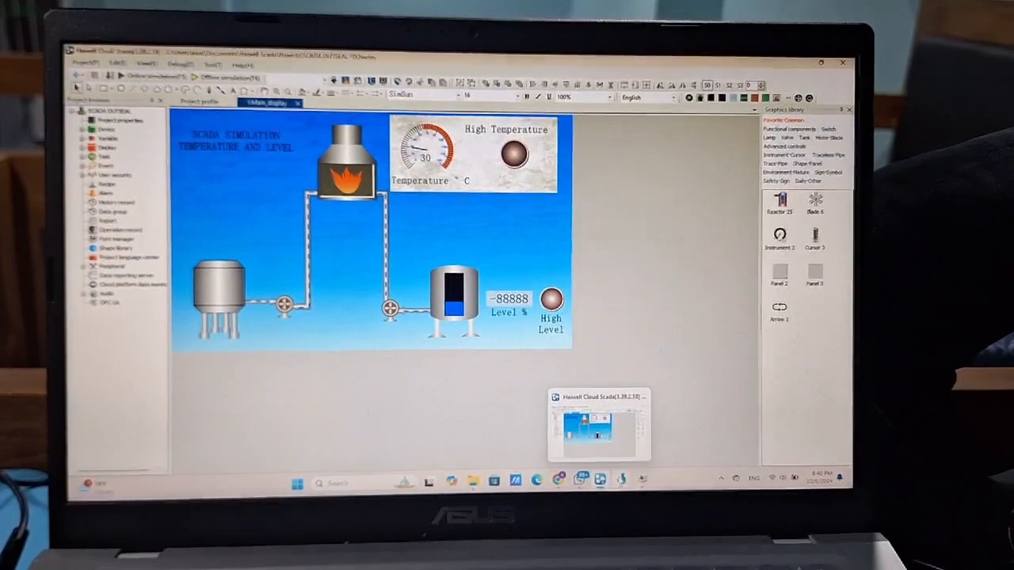
{"action": "left_click", "coordinate": [593, 442]}
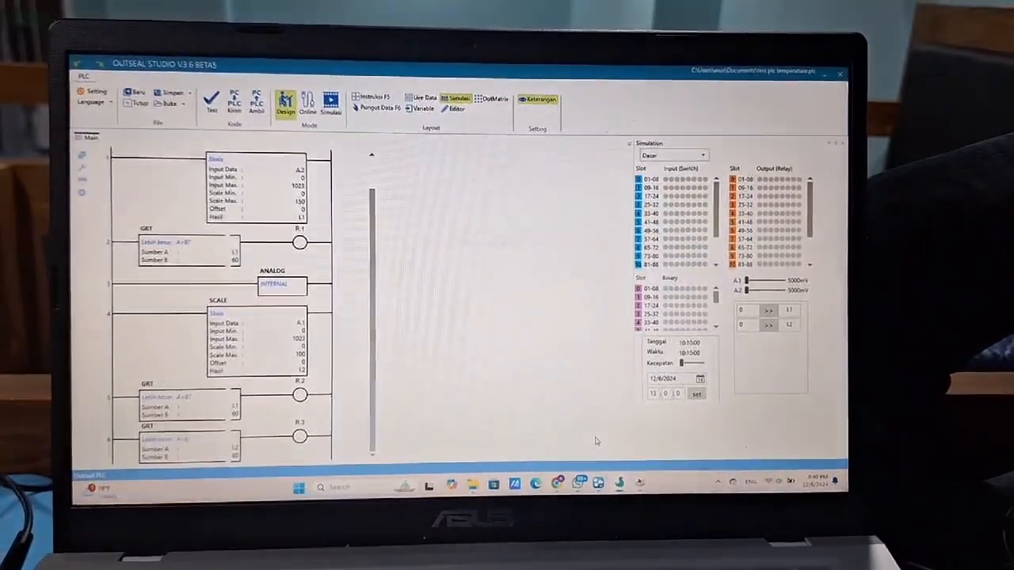
{"action": "mouse_move", "coordinate": [597, 482]}
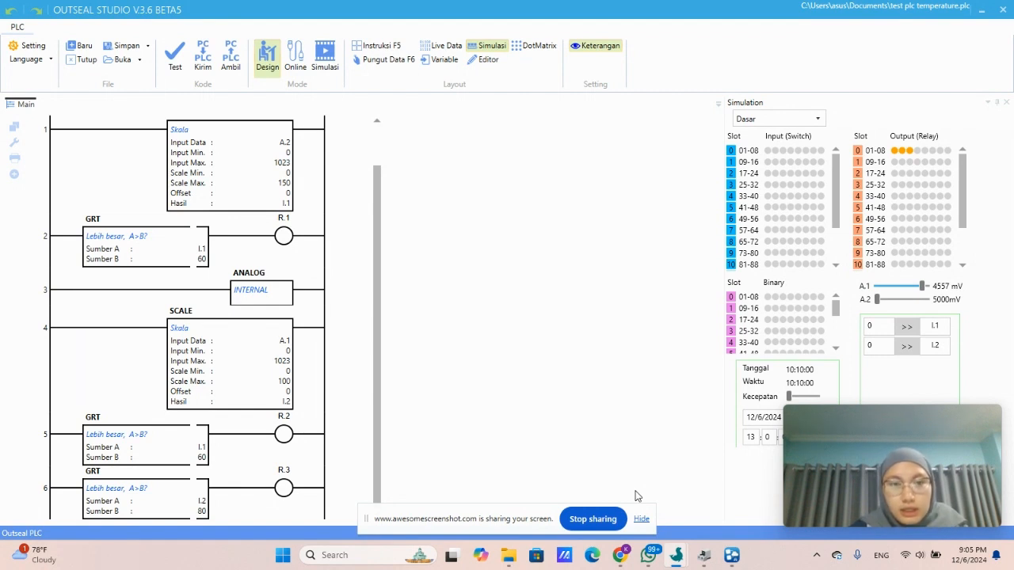
Step: Review the ladder diagram's analog, scale and greater-than rungs from the first rung to the last
{"action": "left_click_drag", "start_coordinate": [376, 304], "coordinate": [375, 245]}
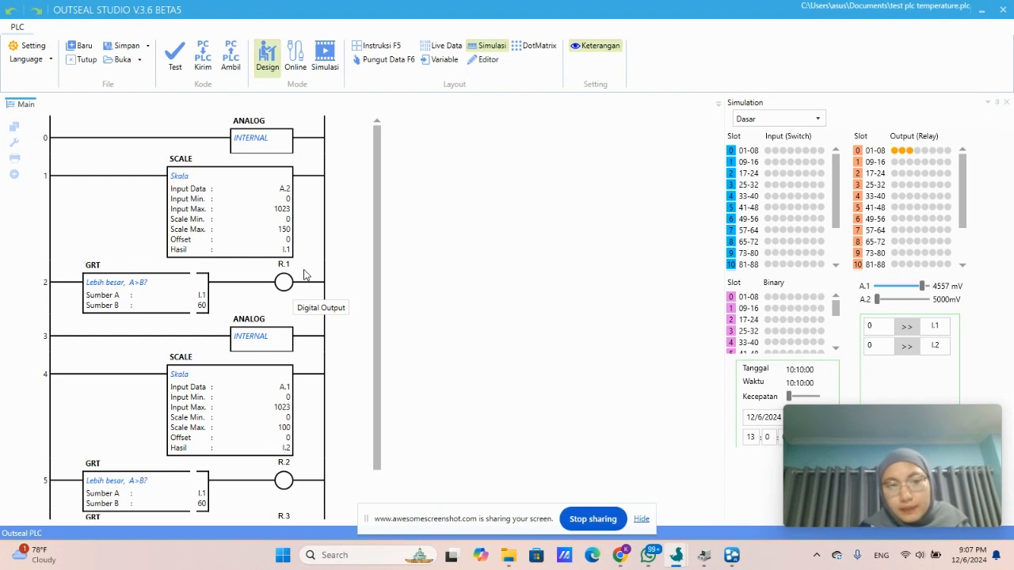
{"action": "scroll", "coordinate": [306, 410], "scroll_direction": "down", "scroll_amount": 1}
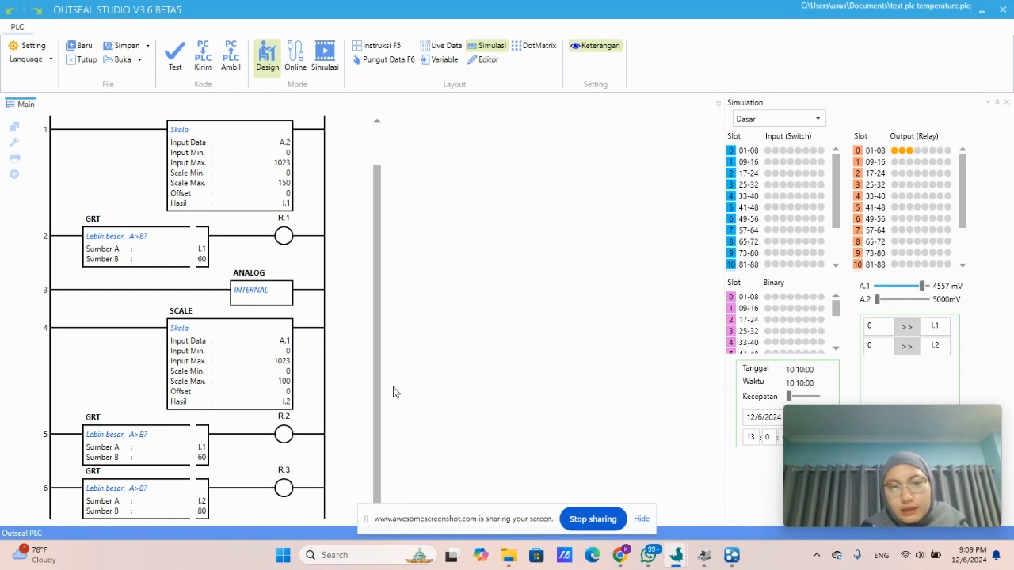
{"action": "left_click_drag", "start_coordinate": [376, 328], "coordinate": [375, 287]}
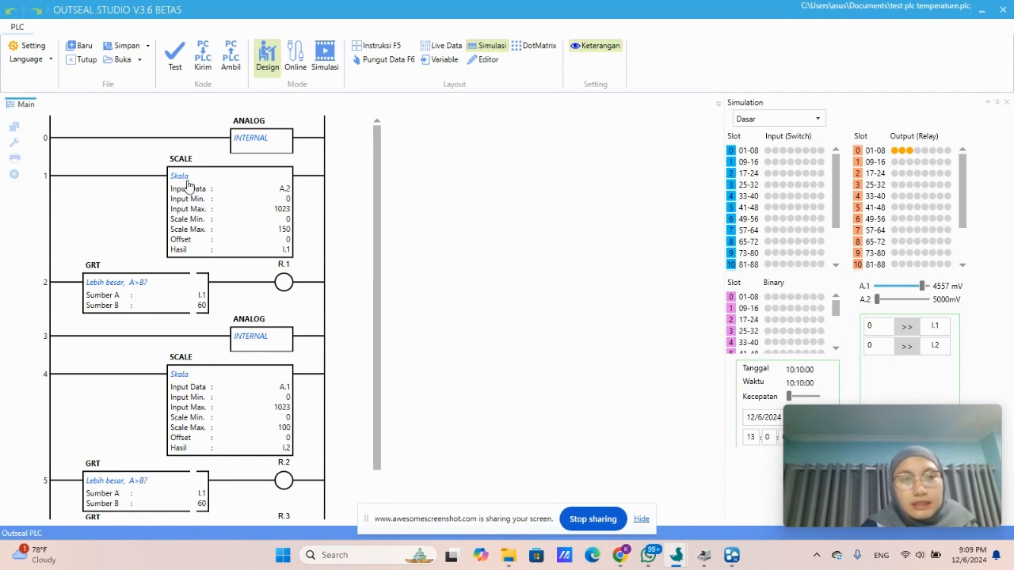
Step: In the project settings, keep Mega V3 as the hardware and set the MODBUS slave address to 1
{"action": "left_click", "coordinate": [32, 46]}
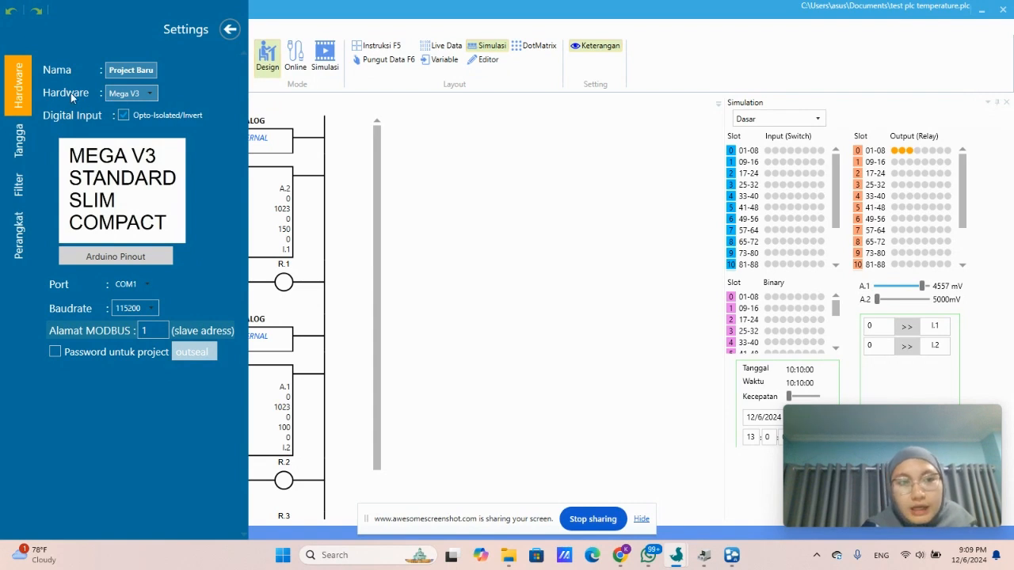
{"action": "left_click", "coordinate": [122, 94]}
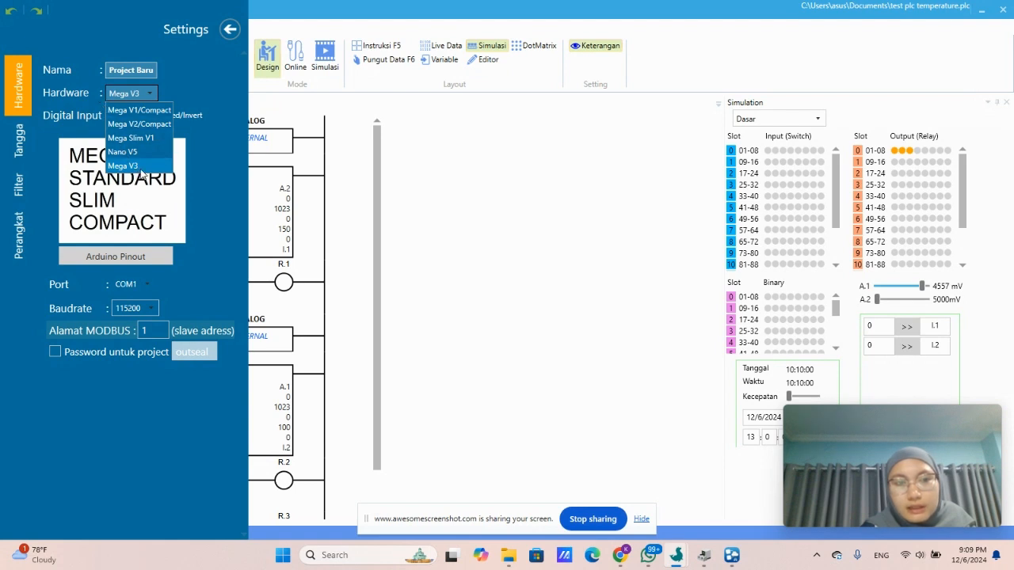
{"action": "left_click", "coordinate": [229, 146]}
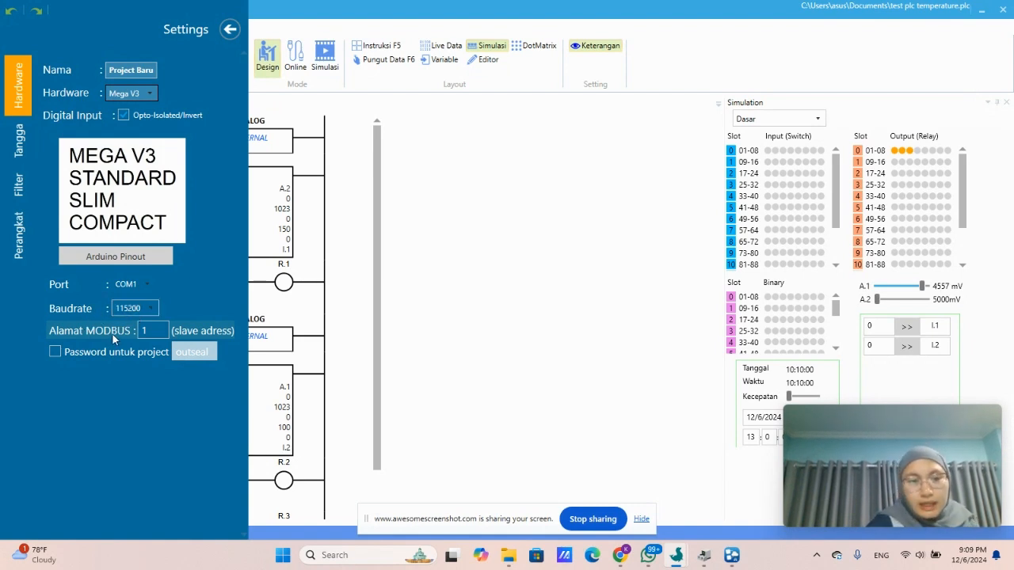
{"action": "left_click", "coordinate": [144, 331]}
{"action": "type", "text": "1"}
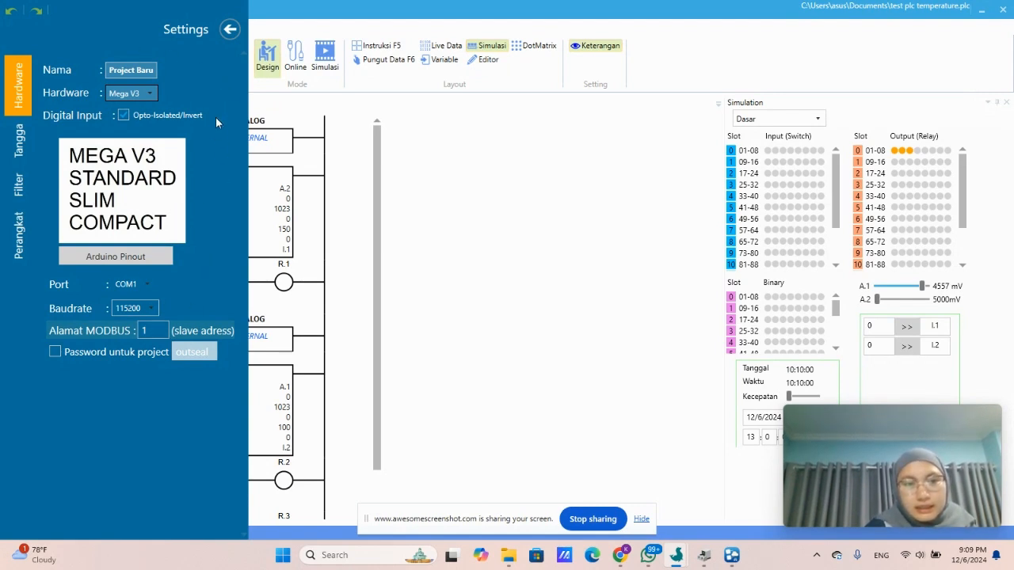
{"action": "left_click", "coordinate": [231, 28]}
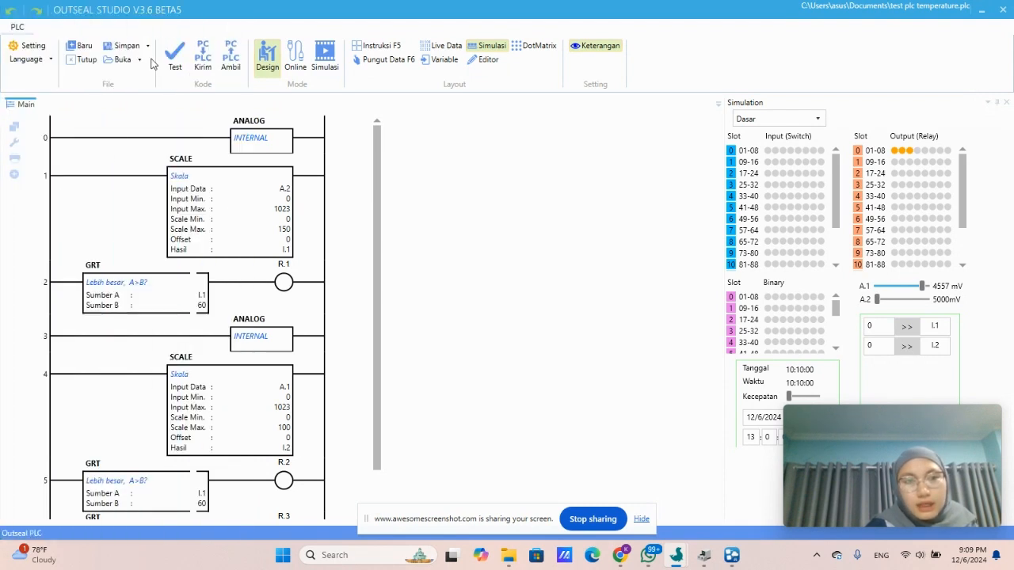
Step: Test the ladder program for errors and send it to the PLC
{"action": "left_click", "coordinate": [169, 59]}
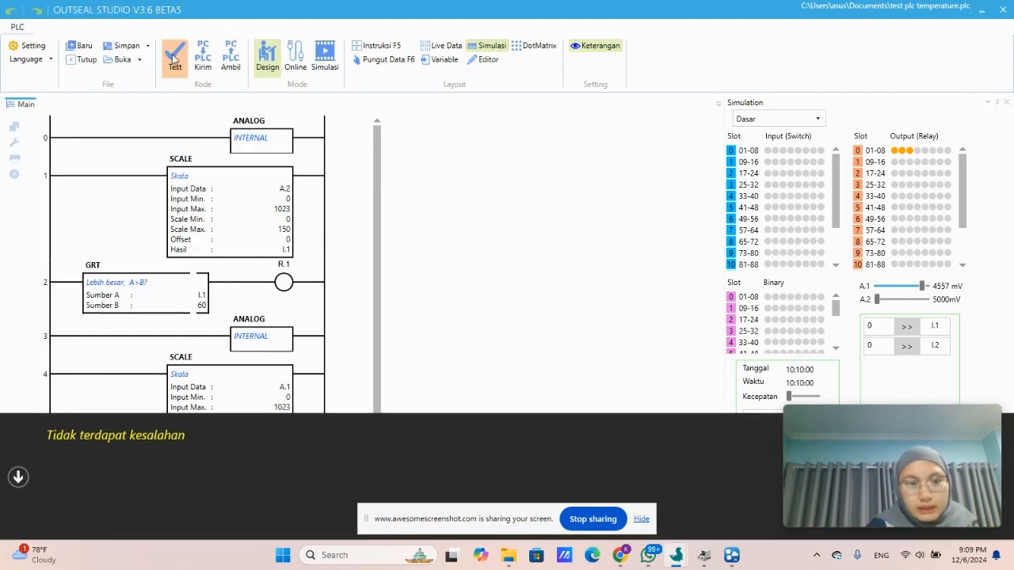
{"action": "left_click", "coordinate": [196, 52]}
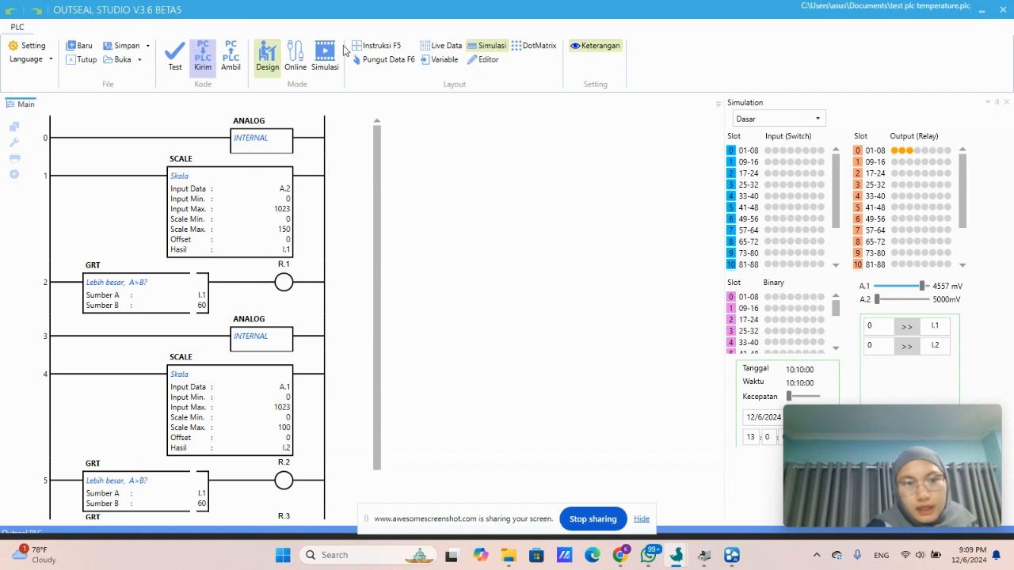
Step: Put the PLC program in Online mode and inspect the live values on all rungs
{"action": "left_click", "coordinate": [297, 56]}
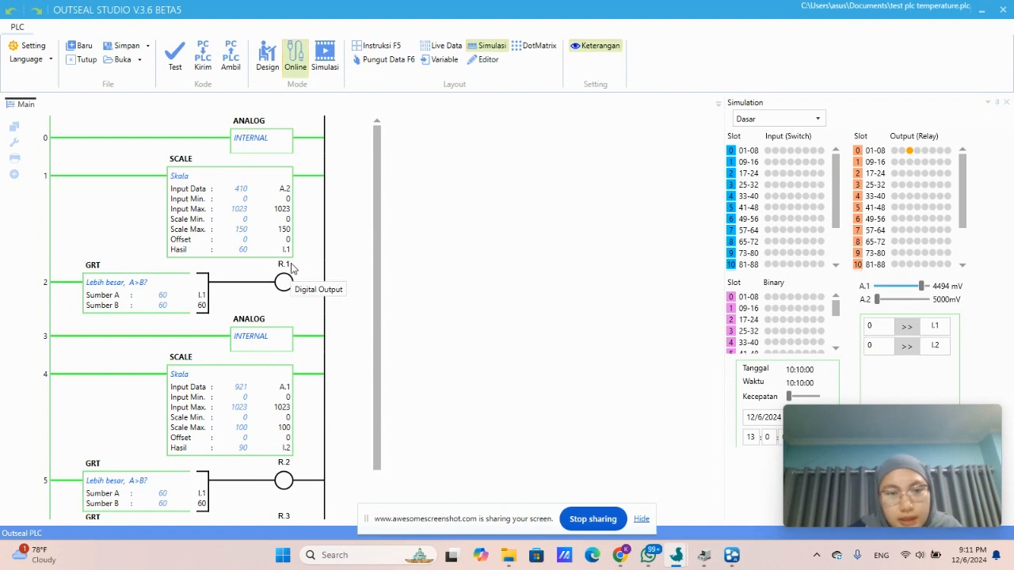
{"action": "scroll", "coordinate": [282, 501], "scroll_direction": "down", "scroll_amount": 1}
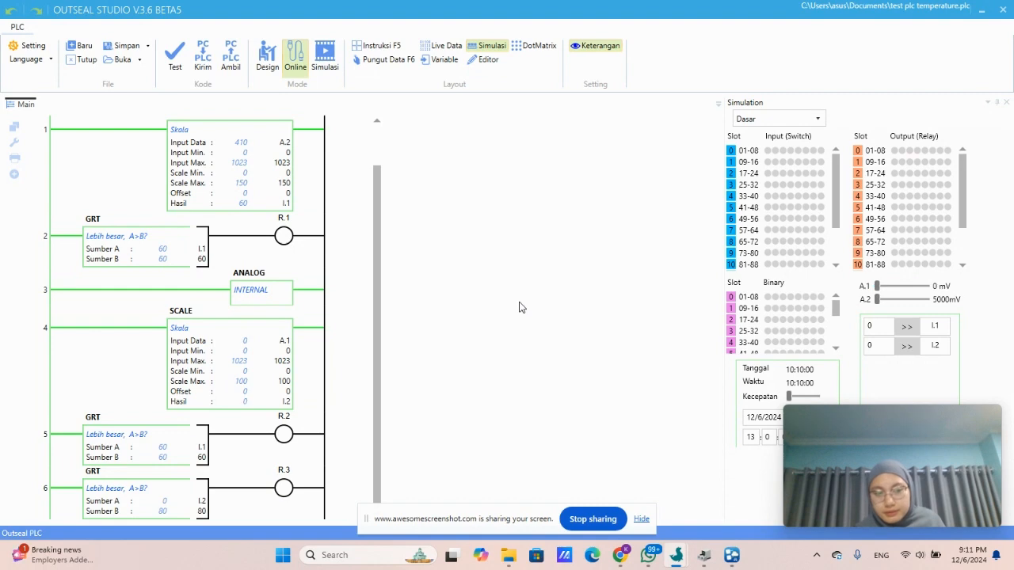
Step: Switch to Haiwell Cloud Scada and open the recent project SCADA OUTSEAL FIX, accepting the font replacement
{"action": "left_click", "coordinate": [732, 556]}
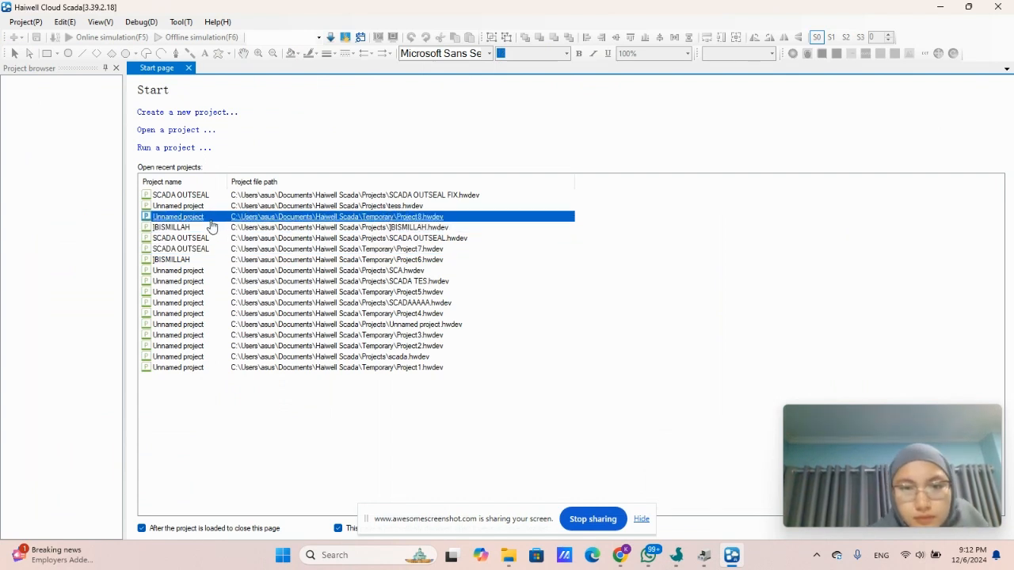
{"action": "left_click", "coordinate": [196, 196]}
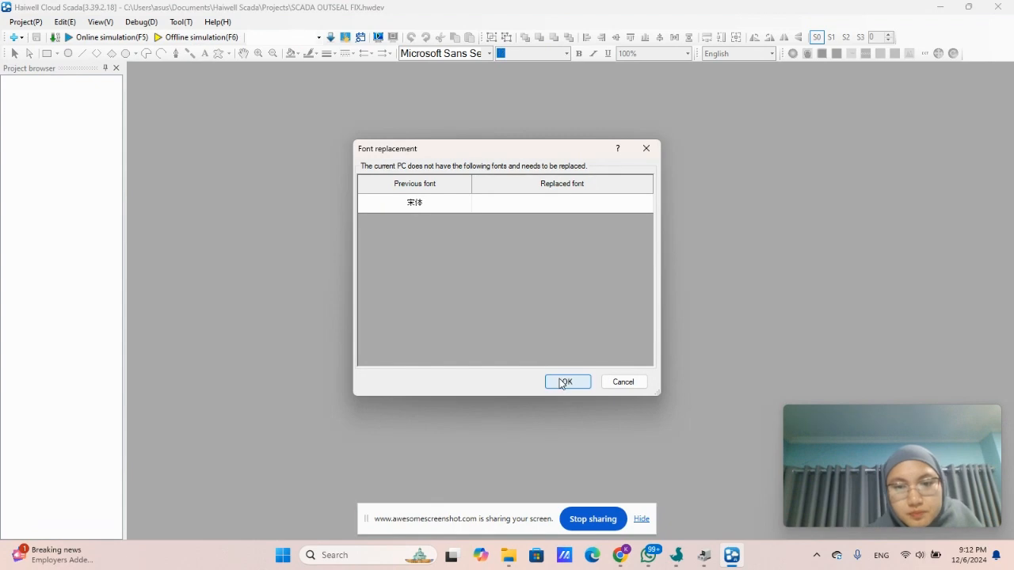
{"action": "left_click", "coordinate": [563, 382]}
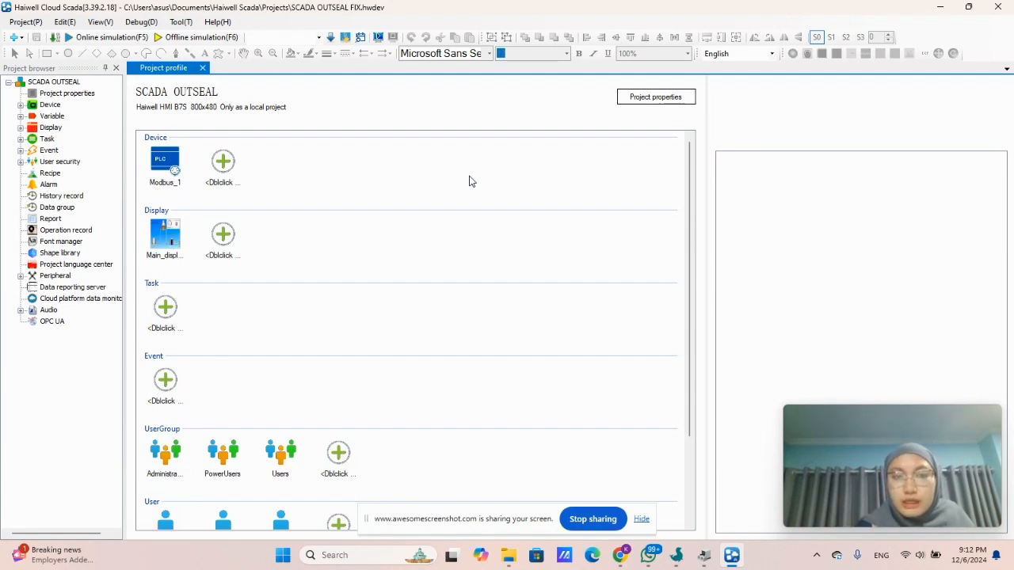
Step: Examine the communication properties of the Modbus_1 device in the project profile
{"action": "mouse_move", "coordinate": [178, 172]}
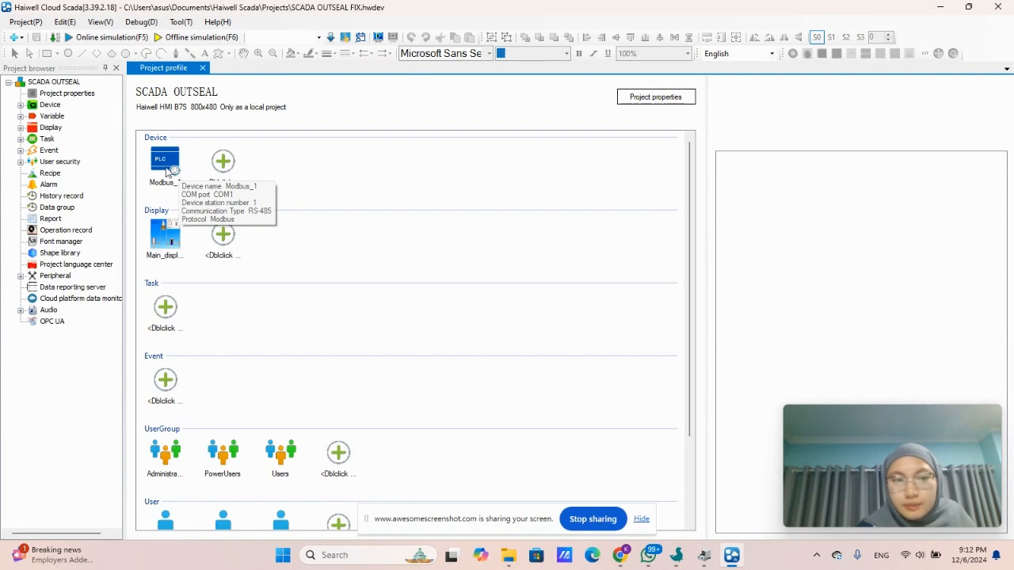
{"action": "left_click", "coordinate": [168, 171]}
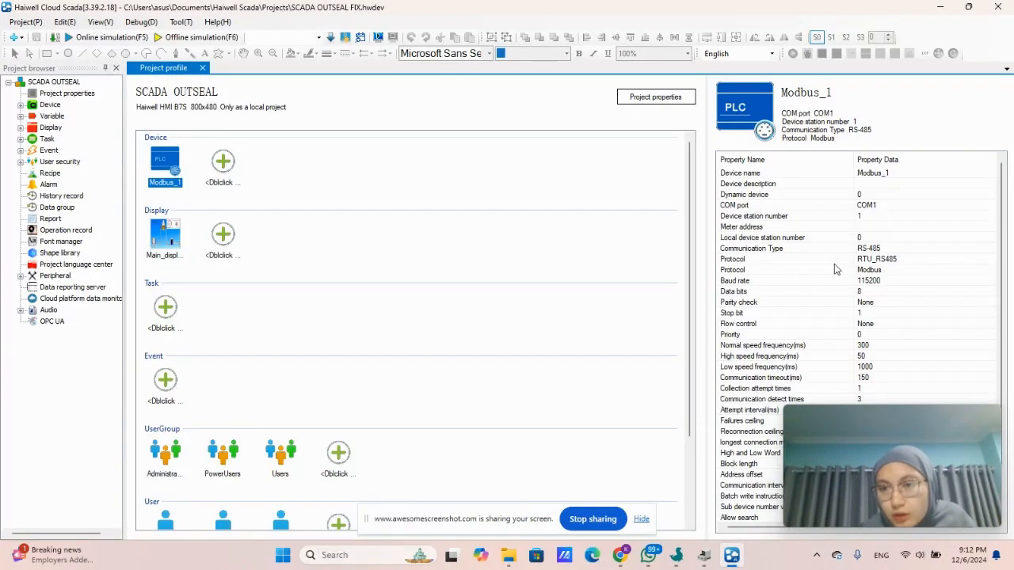
{"action": "scroll", "coordinate": [869, 270], "scroll_direction": "down", "scroll_amount": 1}
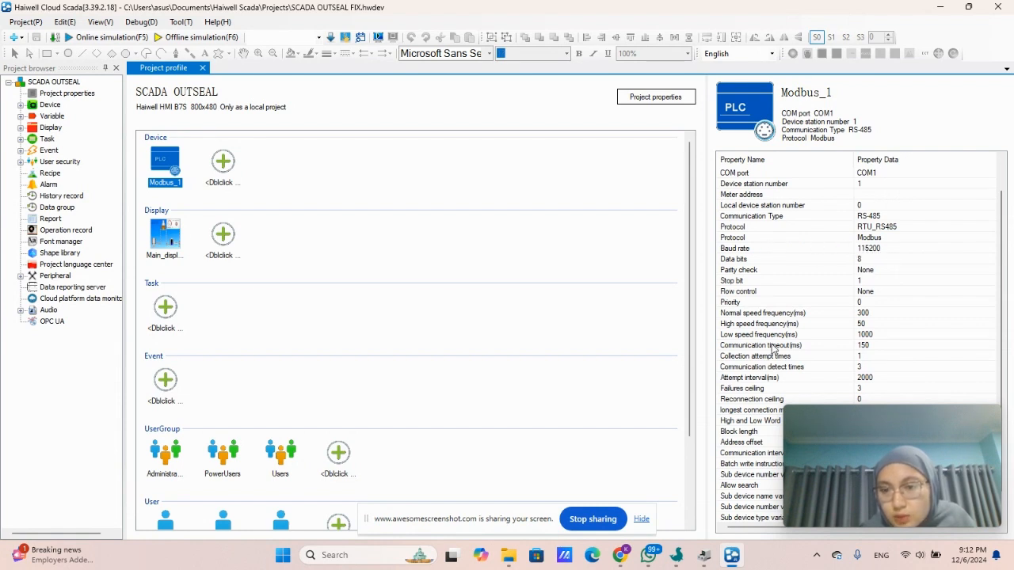
Step: Return to Outseal Studio, change to Design mode and open the hardware settings to check the port, baud rate and MODBUS address
{"action": "left_click", "coordinate": [677, 556]}
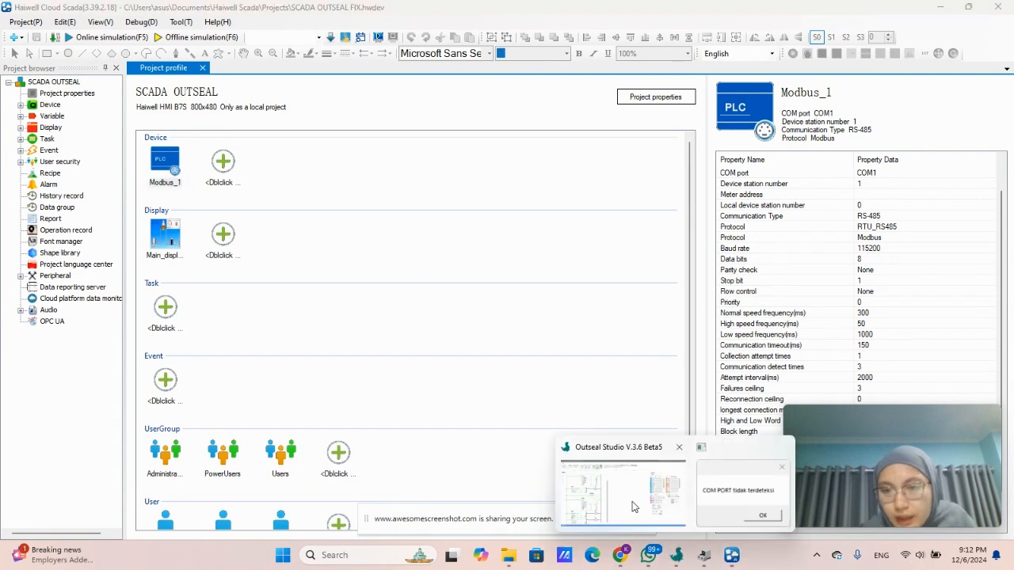
{"action": "left_click", "coordinate": [634, 506]}
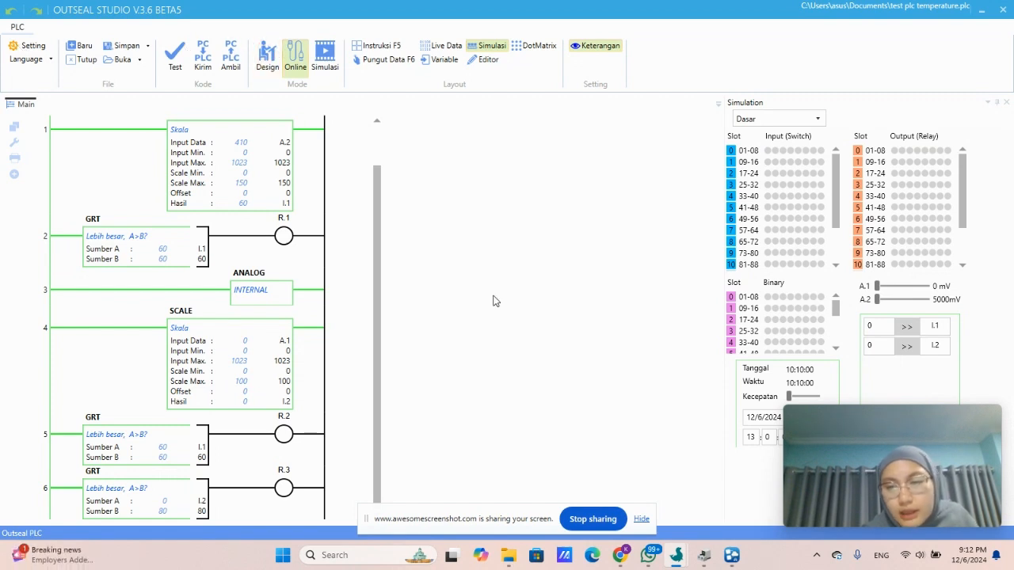
{"action": "left_click", "coordinate": [265, 57]}
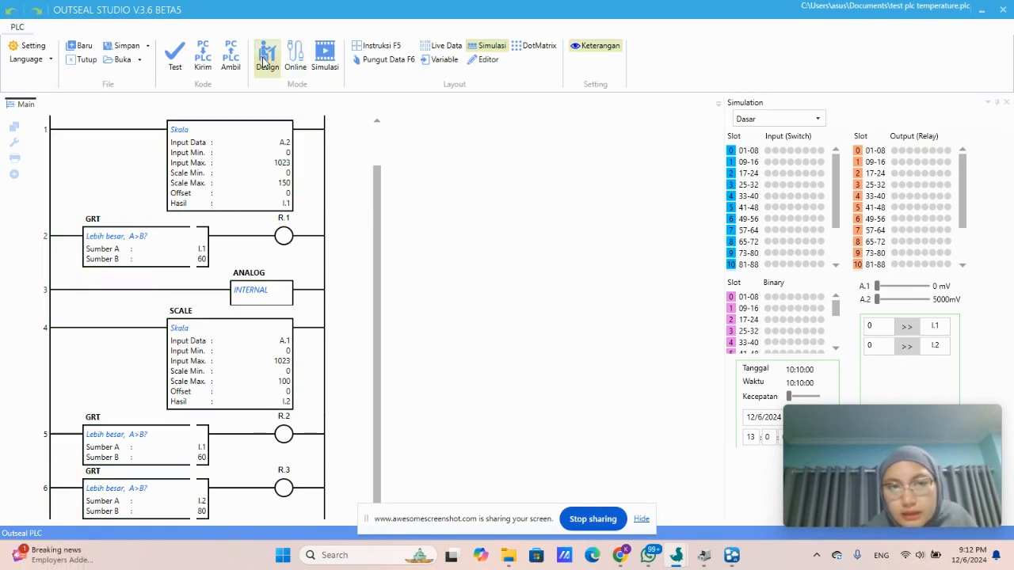
{"action": "left_click", "coordinate": [29, 47]}
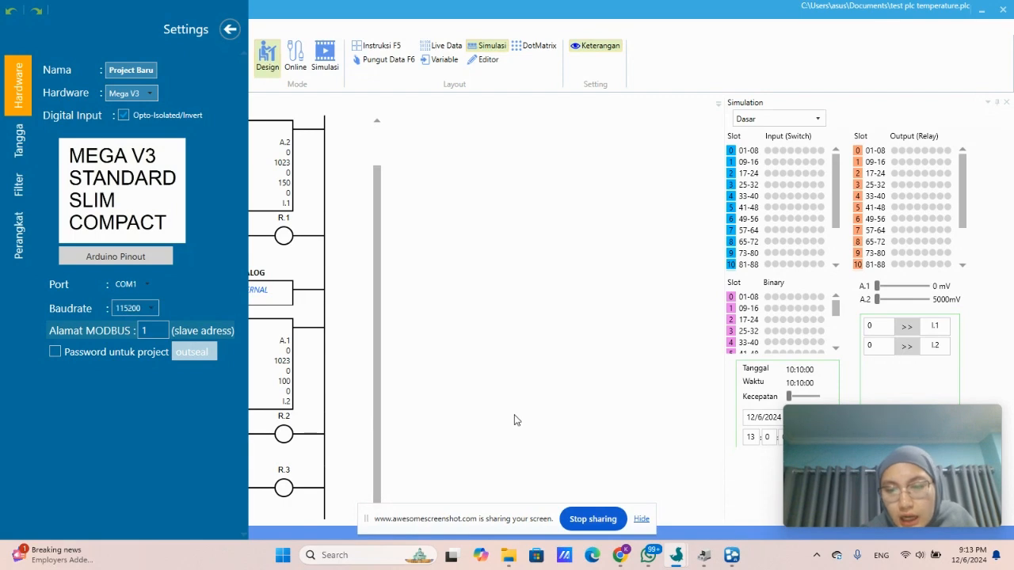
Step: Switch to Haiwell Cloud Scada and compare the Modbus_1 port, station number and baud rate with the PLC settings
{"action": "left_click", "coordinate": [732, 554]}
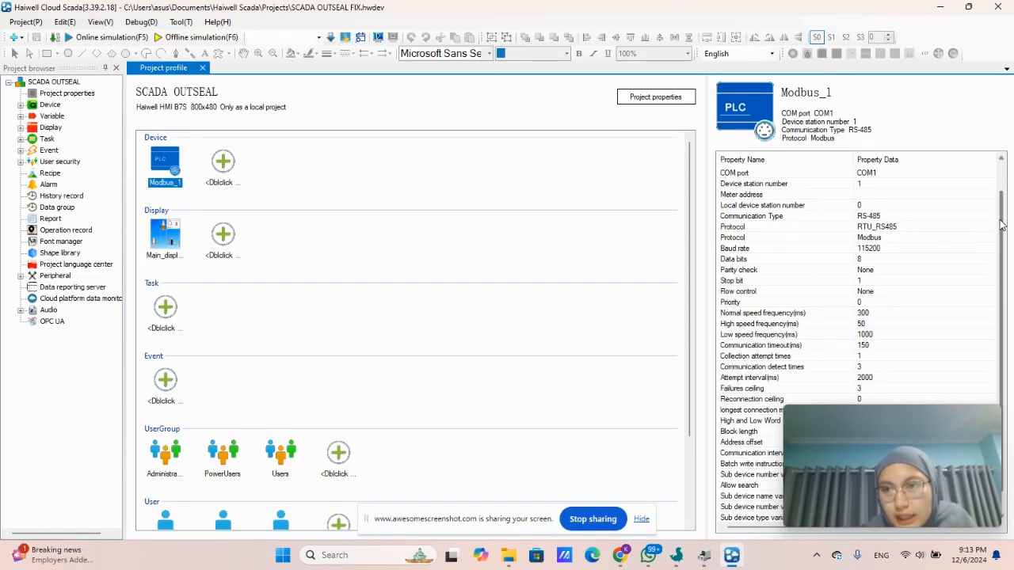
{"action": "scroll", "coordinate": [1000, 228], "scroll_direction": "down", "scroll_amount": 1}
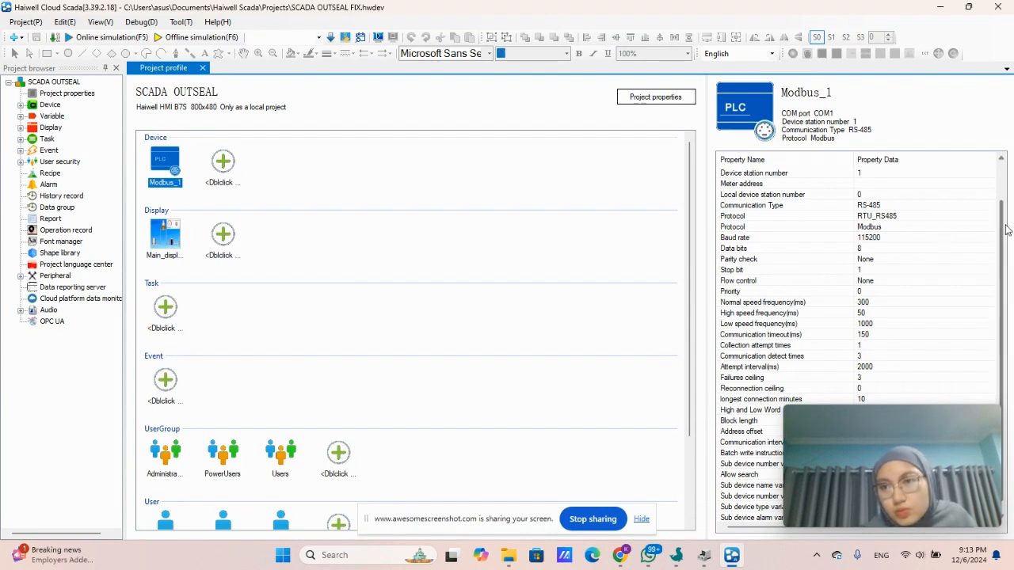
{"action": "left_click_drag", "start_coordinate": [1008, 210], "coordinate": [999, 155]}
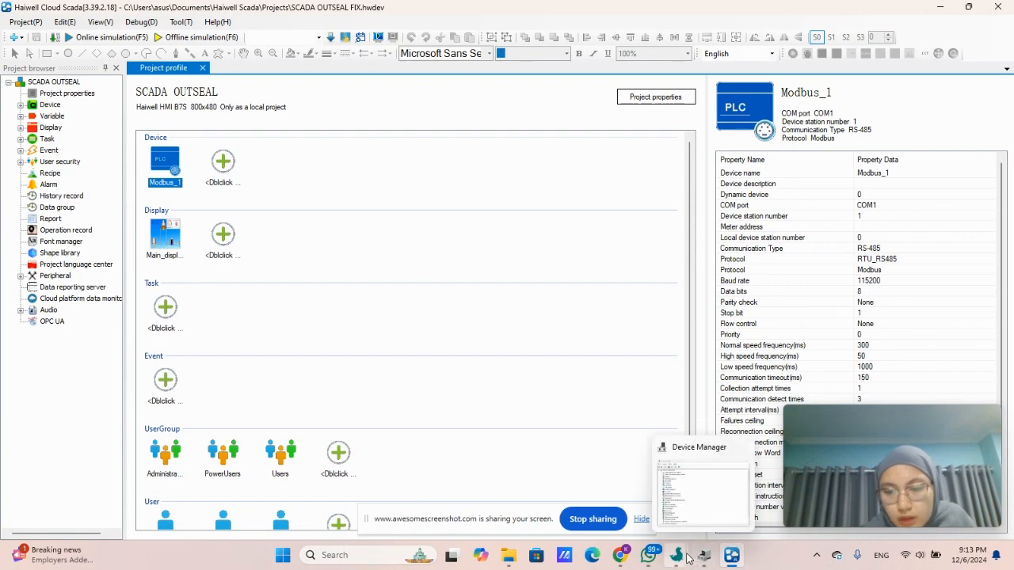
Step: Return to Outseal Studio, close the hardware settings and put the PLC program back in Online mode
{"action": "mouse_move", "coordinate": [676, 555]}
{"action": "left_click", "coordinate": [653, 466]}
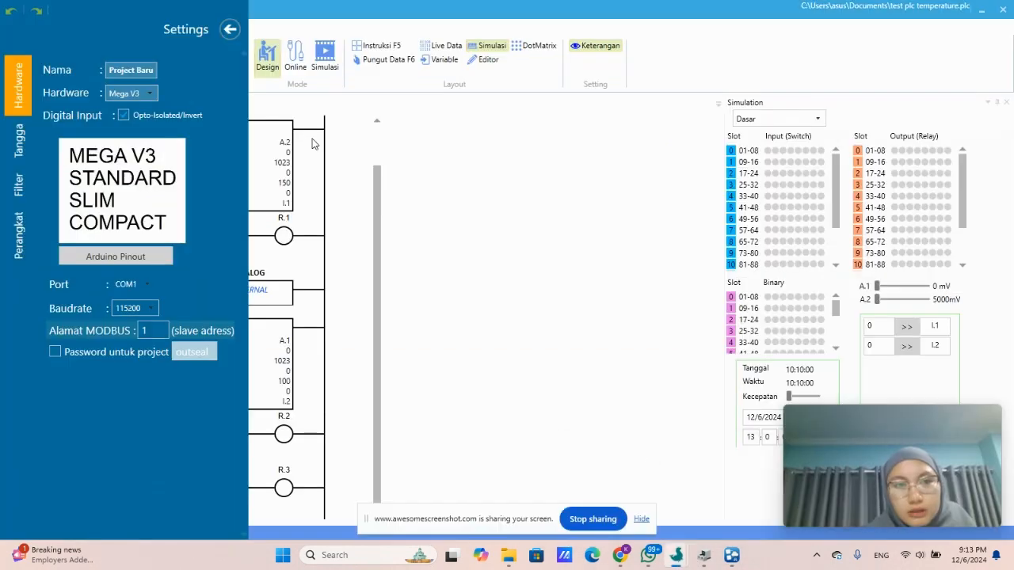
{"action": "left_click", "coordinate": [230, 30]}
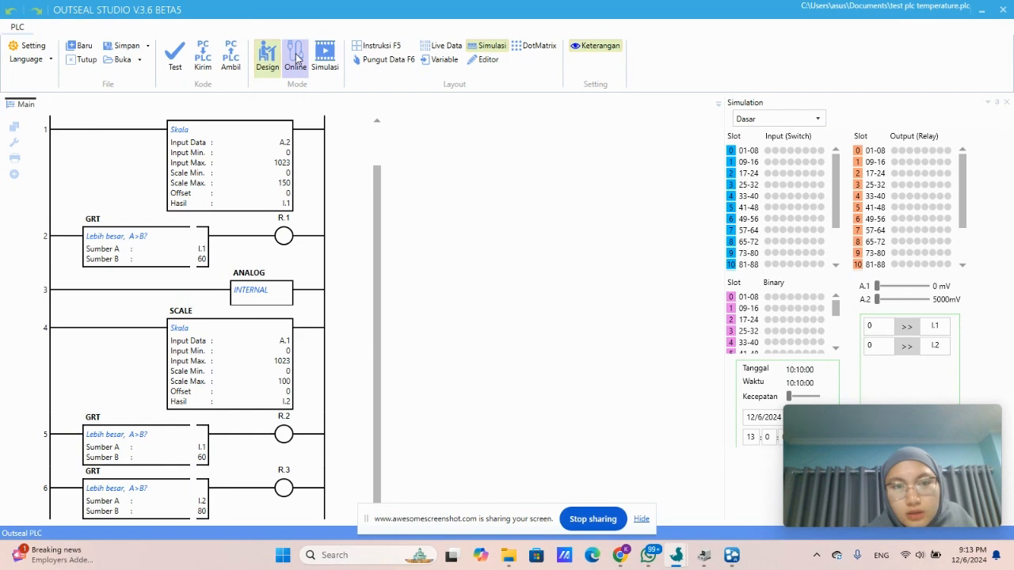
{"action": "left_click", "coordinate": [296, 55]}
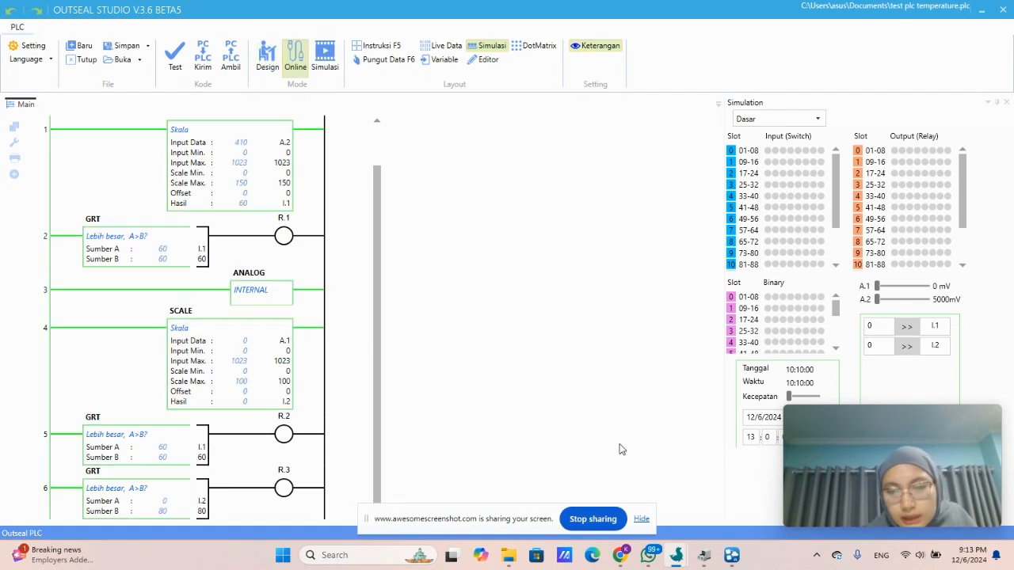
Step: Switch to Haiwell Cloud Scada and open the variable list of the Modbus_1 device
{"action": "left_click", "coordinate": [731, 554]}
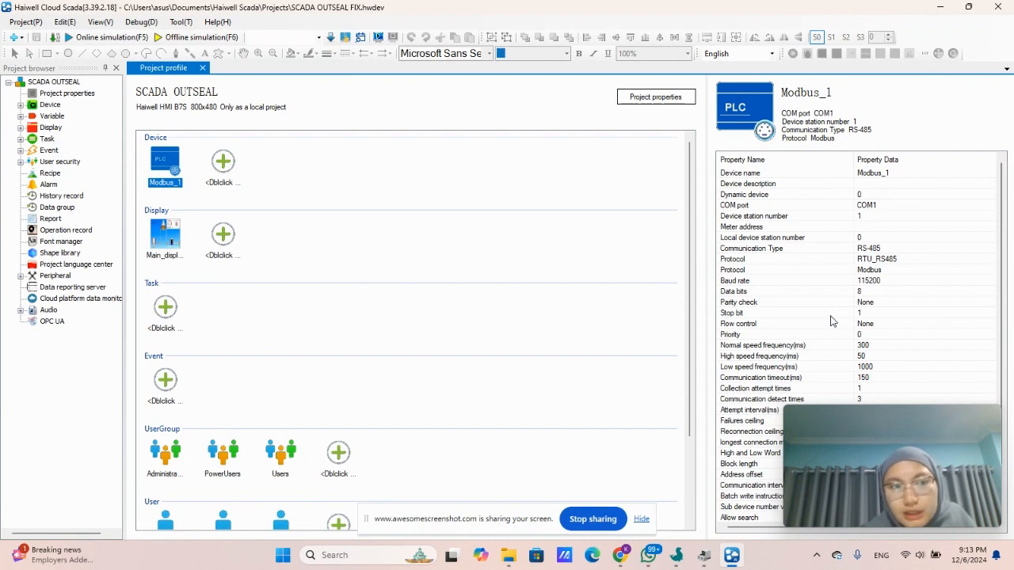
{"action": "double_click", "coordinate": [171, 161]}
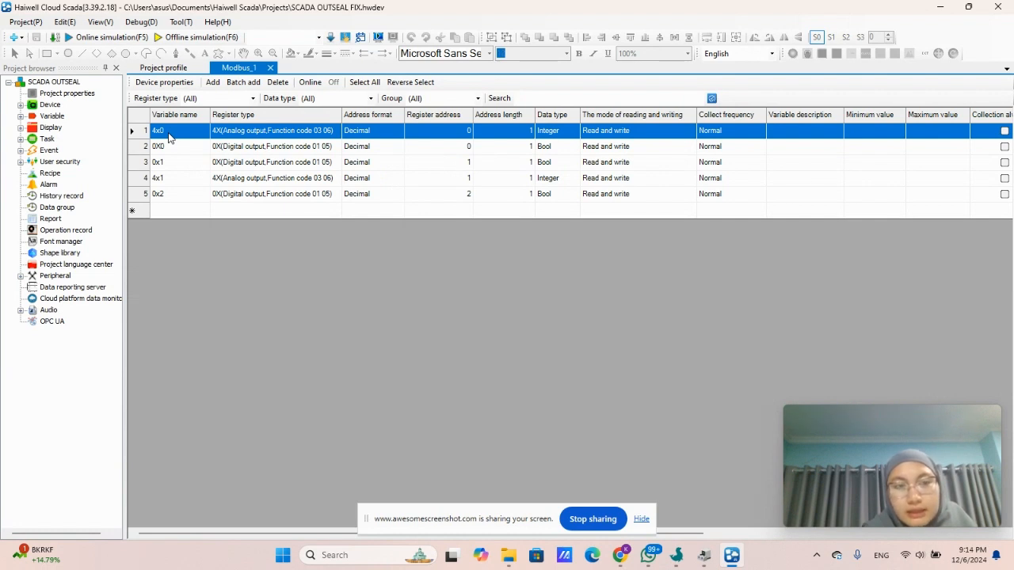
Step: Review the register types available for variable 4x0 and choose 4X(Analog output,Function code 03 06)
{"action": "left_click", "coordinate": [236, 132]}
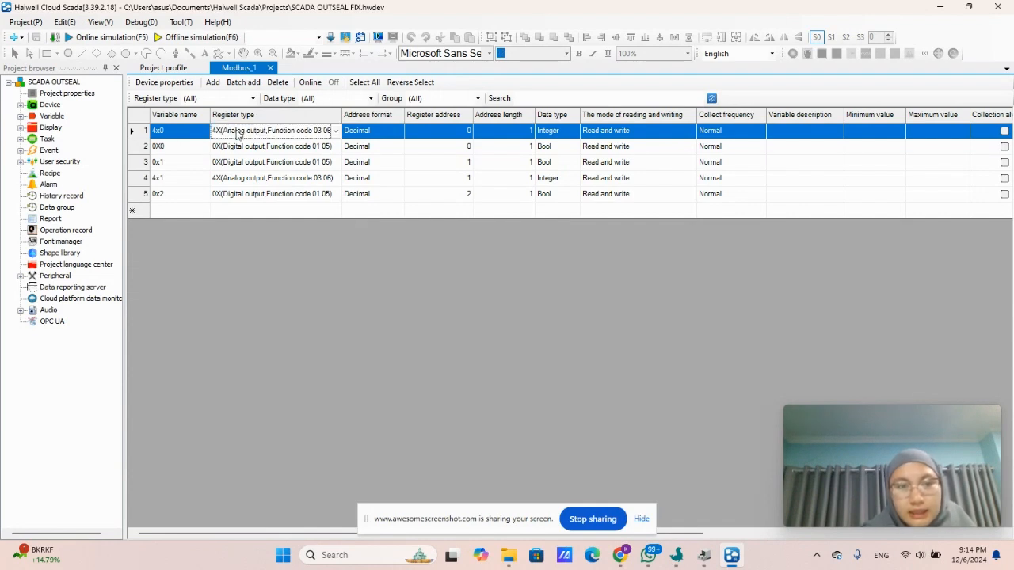
{"action": "left_click", "coordinate": [237, 132]}
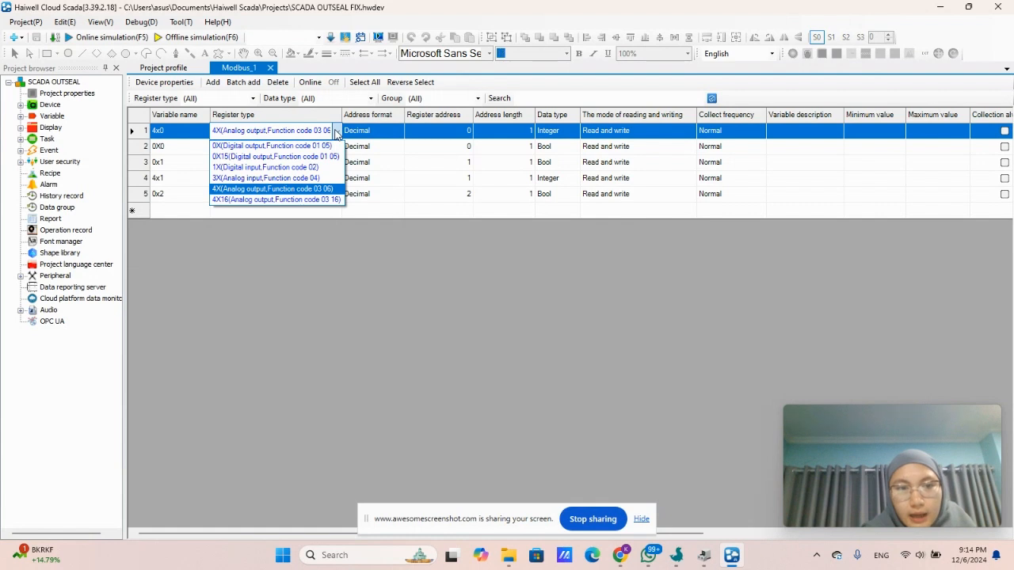
{"action": "left_click", "coordinate": [267, 192]}
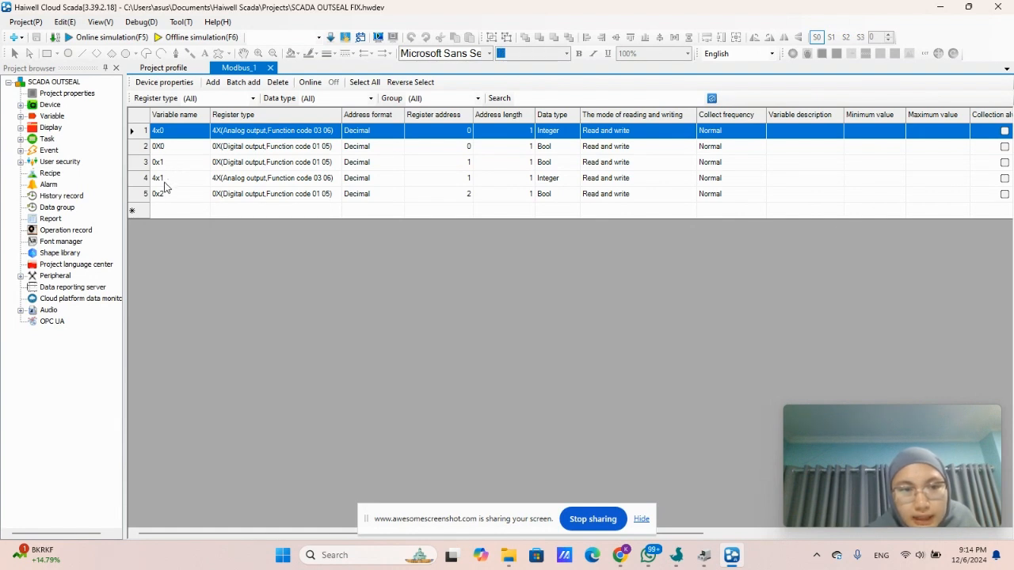
Step: Review the register types available for variable 4x1 and choose 4X(Analog output,Function code 03 06)
{"action": "left_click", "coordinate": [247, 179]}
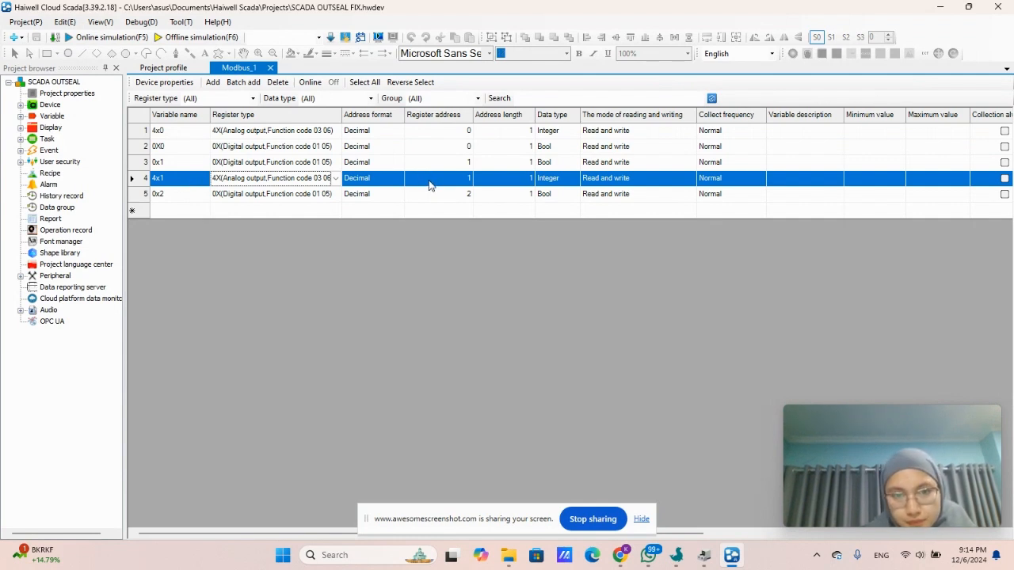
{"action": "left_click", "coordinate": [336, 178]}
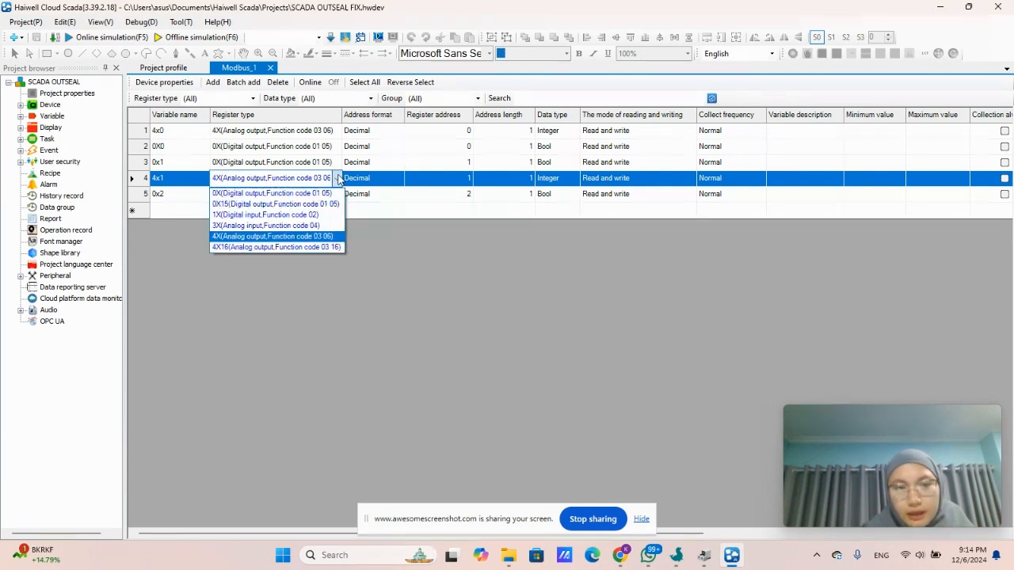
{"action": "left_click", "coordinate": [255, 237]}
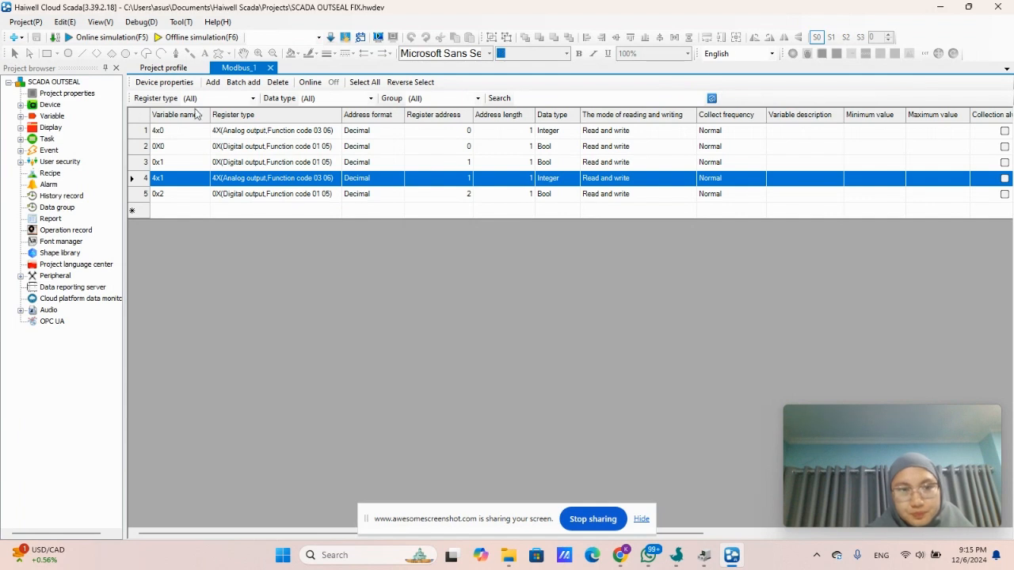
Step: Open the Main_display screen from the project profile and start the online simulation without reserving any records
{"action": "left_click", "coordinate": [150, 70]}
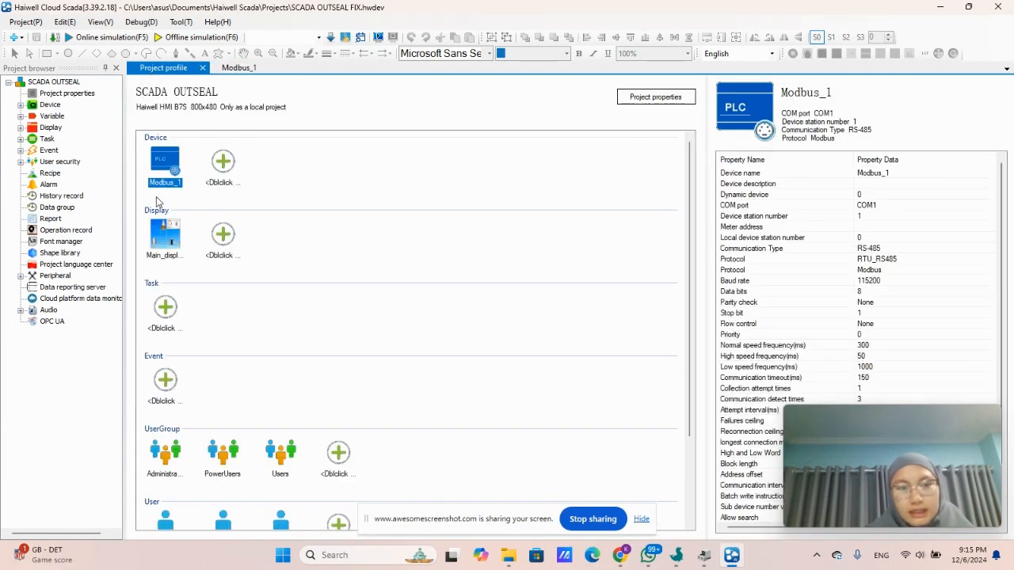
{"action": "double_click", "coordinate": [163, 228]}
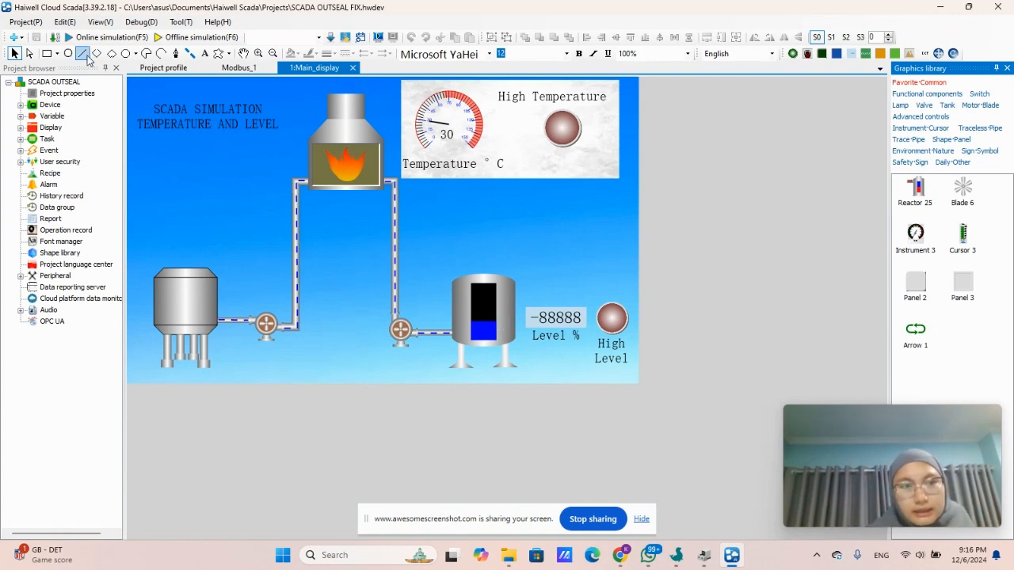
{"action": "left_click", "coordinate": [111, 37]}
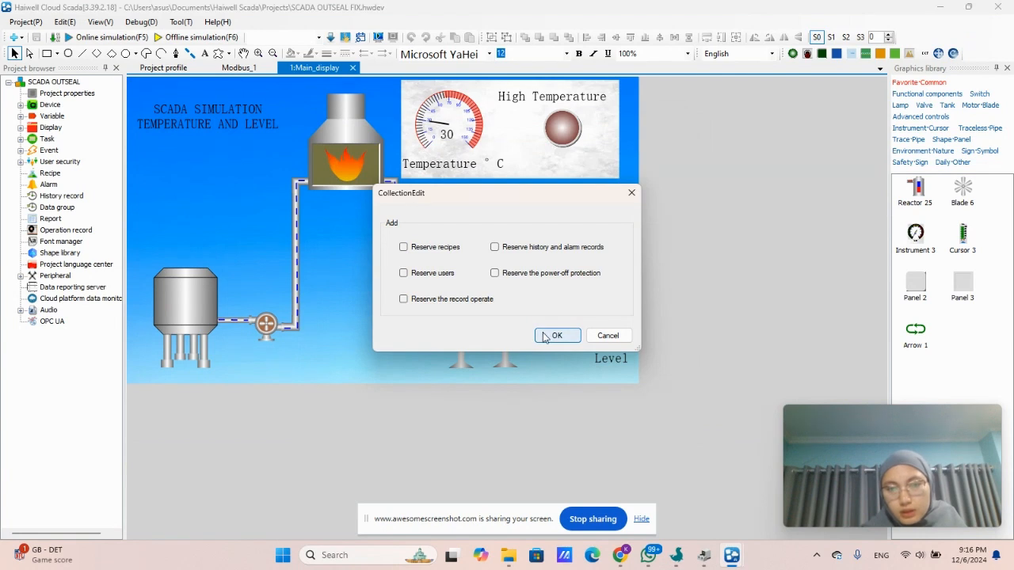
{"action": "left_click", "coordinate": [555, 336]}
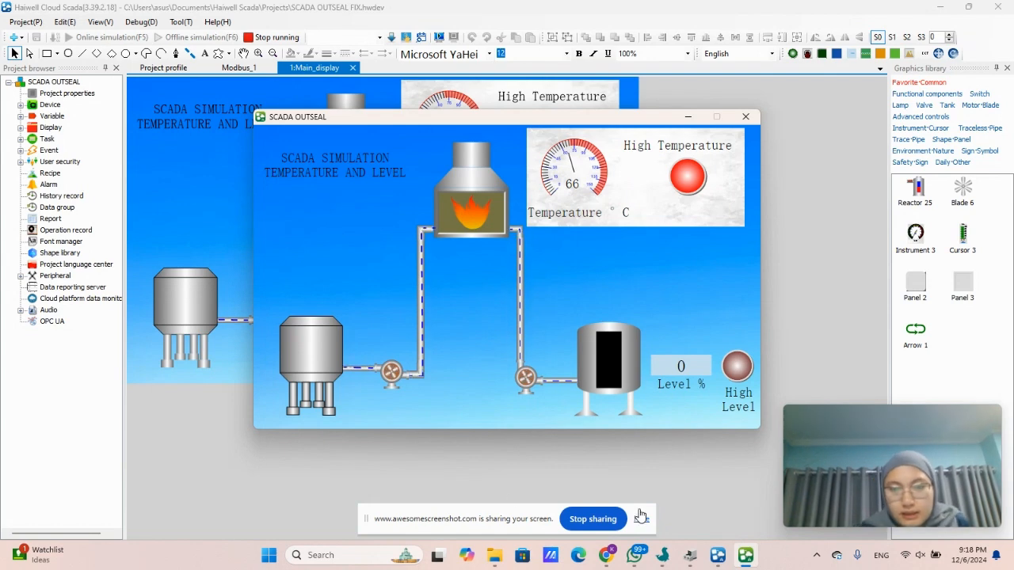
Step: Switch to Outseal Studio to check the live ladder values, then return to the running SCADA OUTSEAL simulation to compare temperature and level
{"action": "mouse_move", "coordinate": [660, 559]}
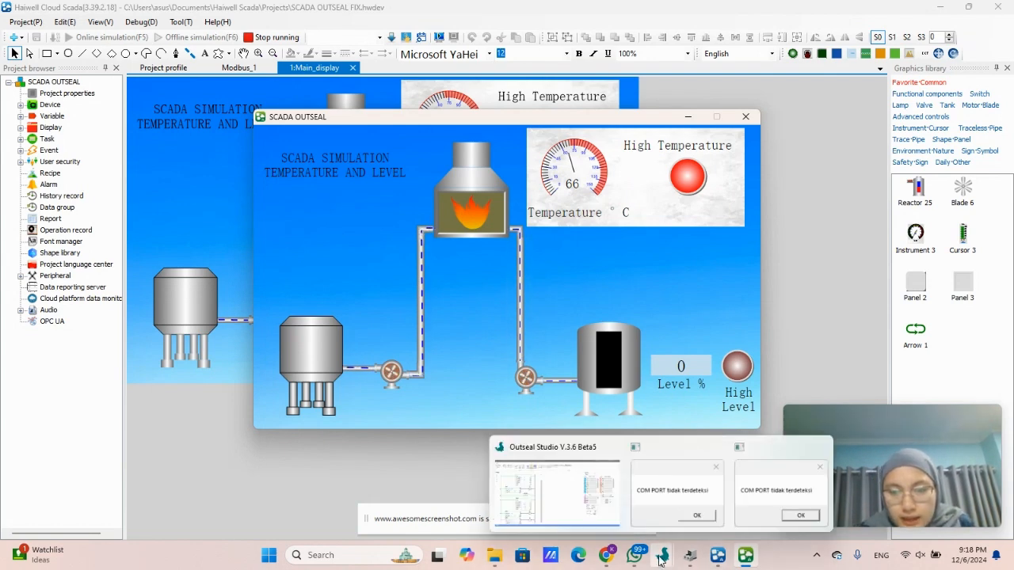
{"action": "left_click", "coordinate": [592, 513]}
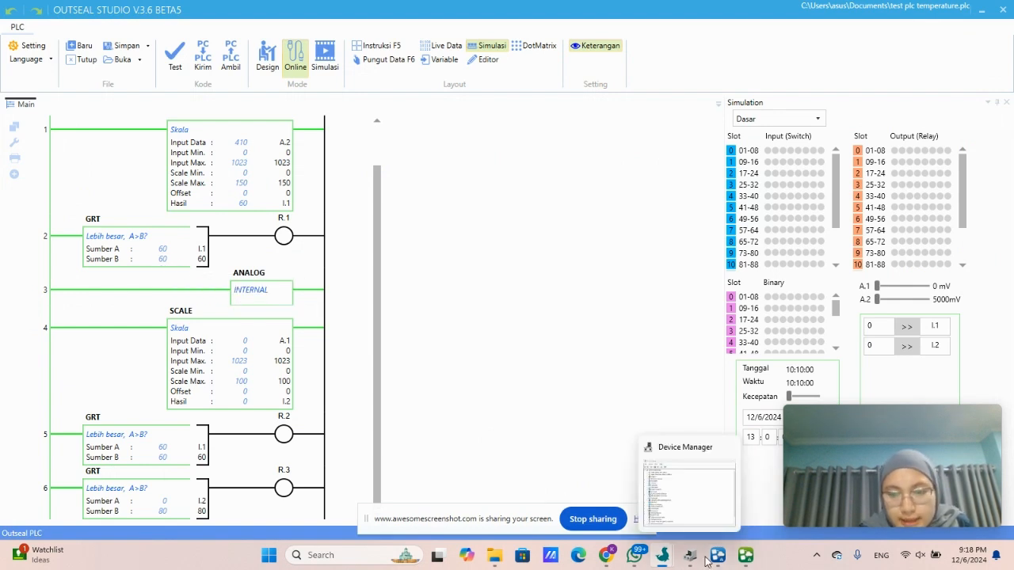
{"action": "mouse_move", "coordinate": [717, 555]}
{"action": "left_click", "coordinate": [698, 499]}
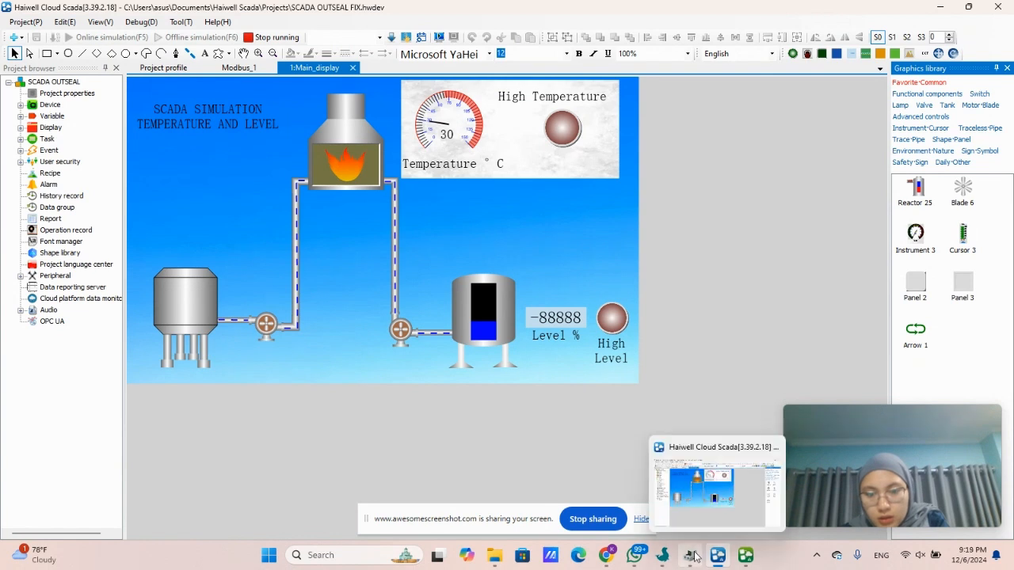
{"action": "left_click", "coordinate": [739, 551]}
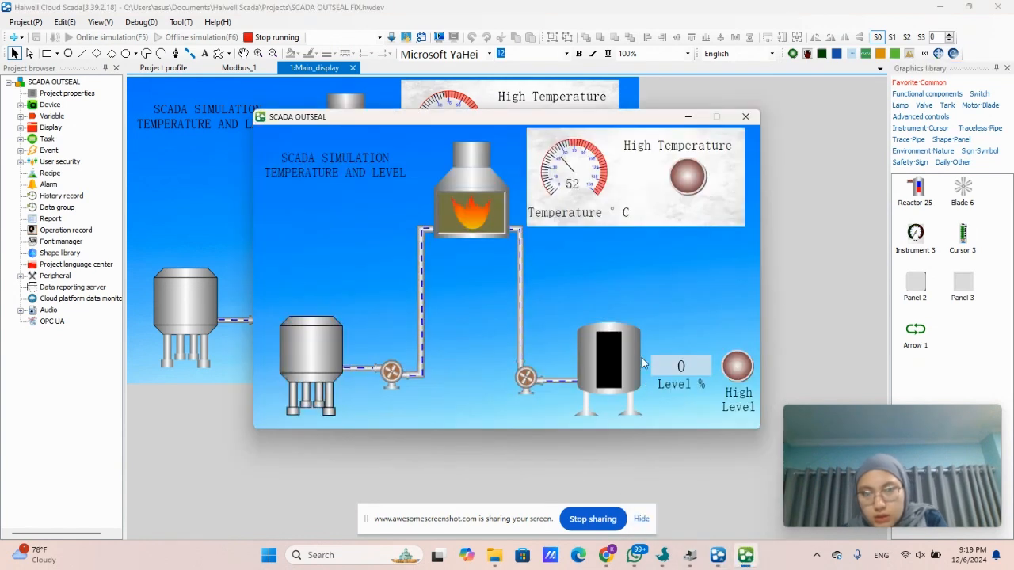